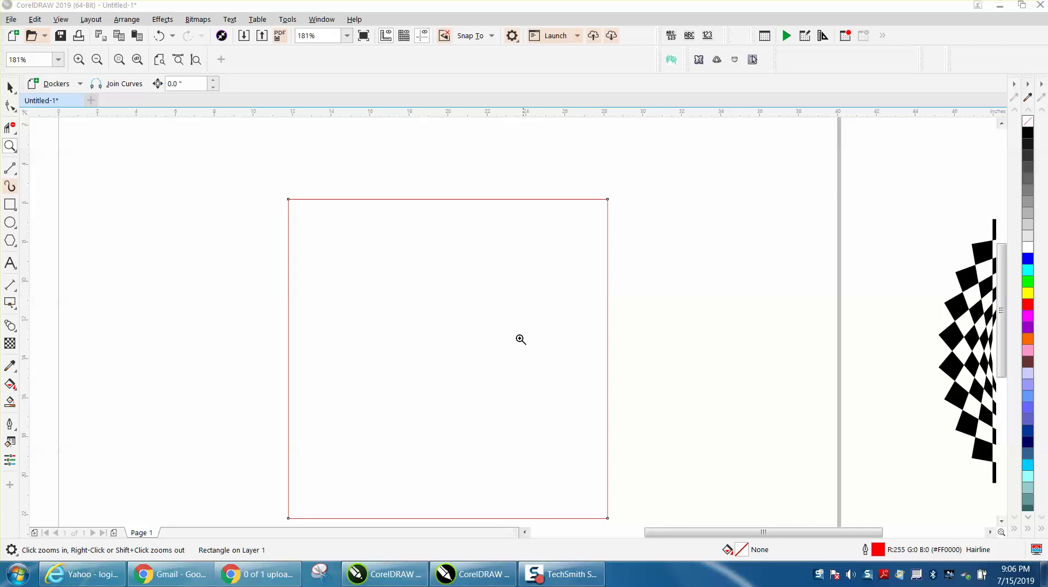
Zoom to show the whole page and the sample ring, then select the red square.
{"action": "left_click", "coordinate": [553, 323]}
{"action": "right_click", "coordinate": [553, 321]}
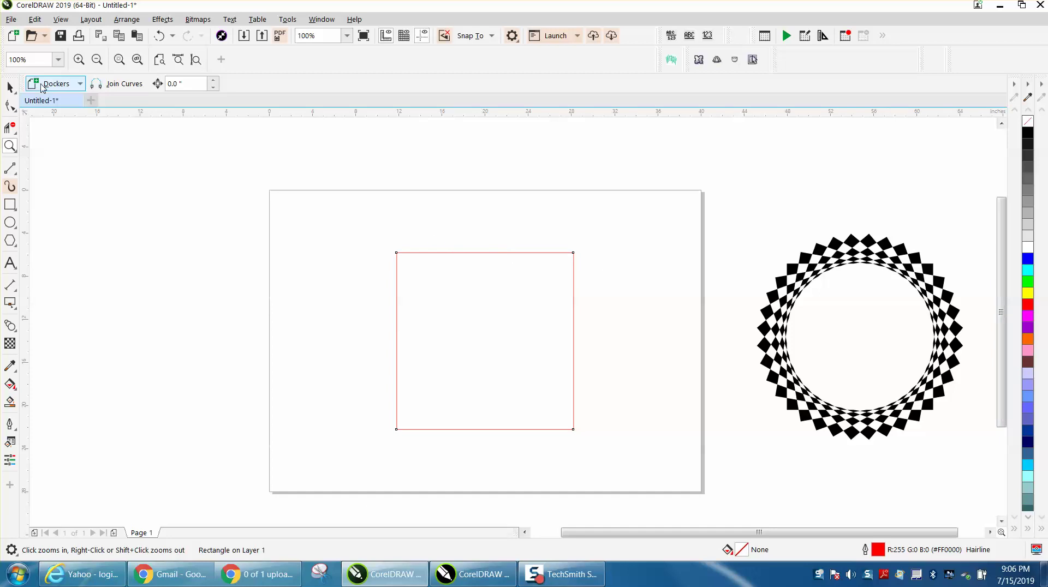
{"action": "left_click", "coordinate": [11, 87]}
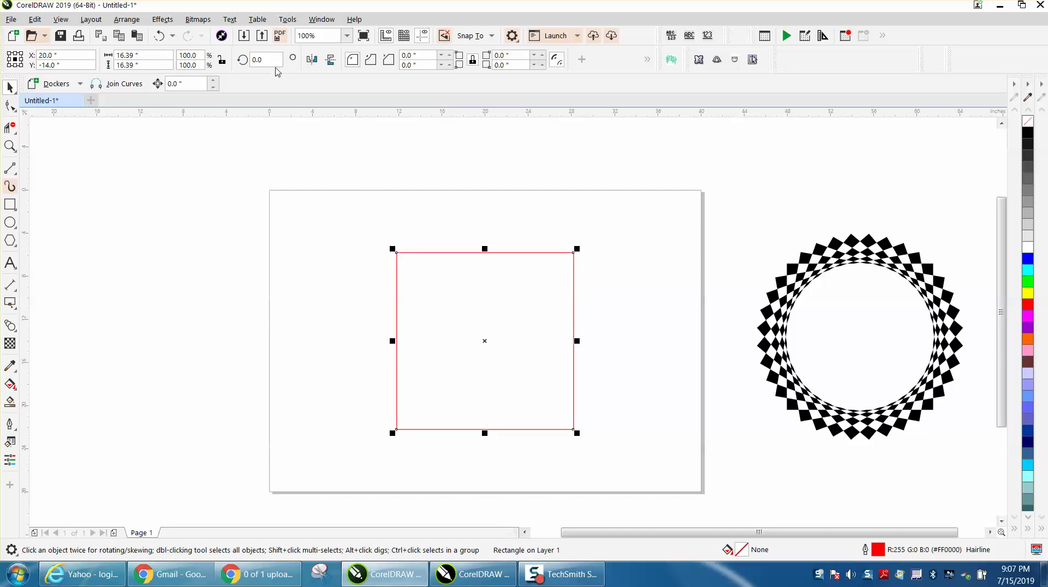
Rotate the red square 10° and duplicate it with Ctrl+D in 10° steps up to 80°.
{"action": "left_click", "coordinate": [261, 60]}
{"action": "type", "text": "10"}
{"action": "key", "text": "Return"}
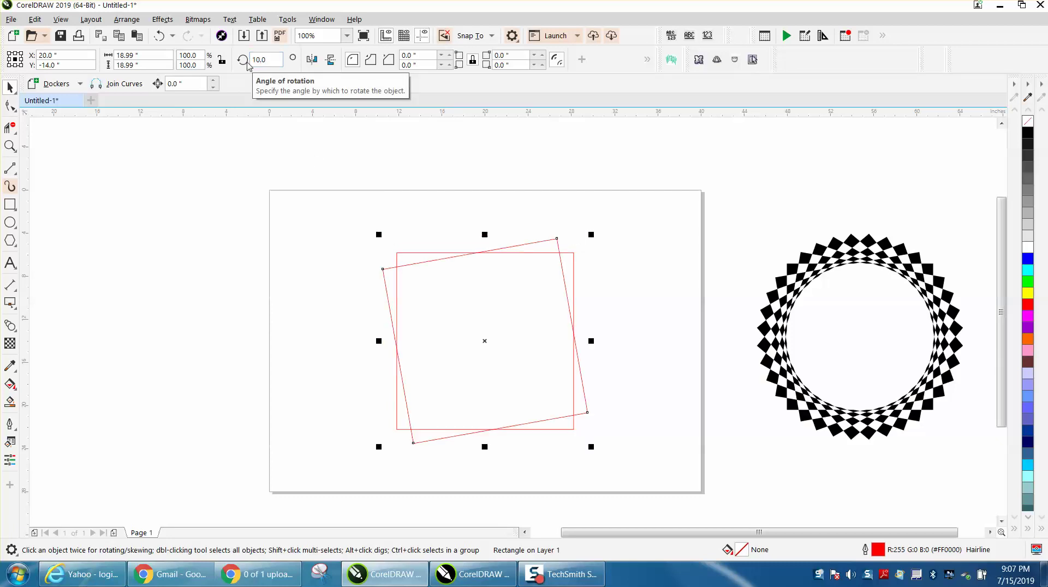
{"action": "key", "text": "ctrl+d"}
{"action": "key", "text": "ctrl+d"}
{"action": "key", "text": "ctrl+d"}
{"action": "key", "text": "ctrl+d"}
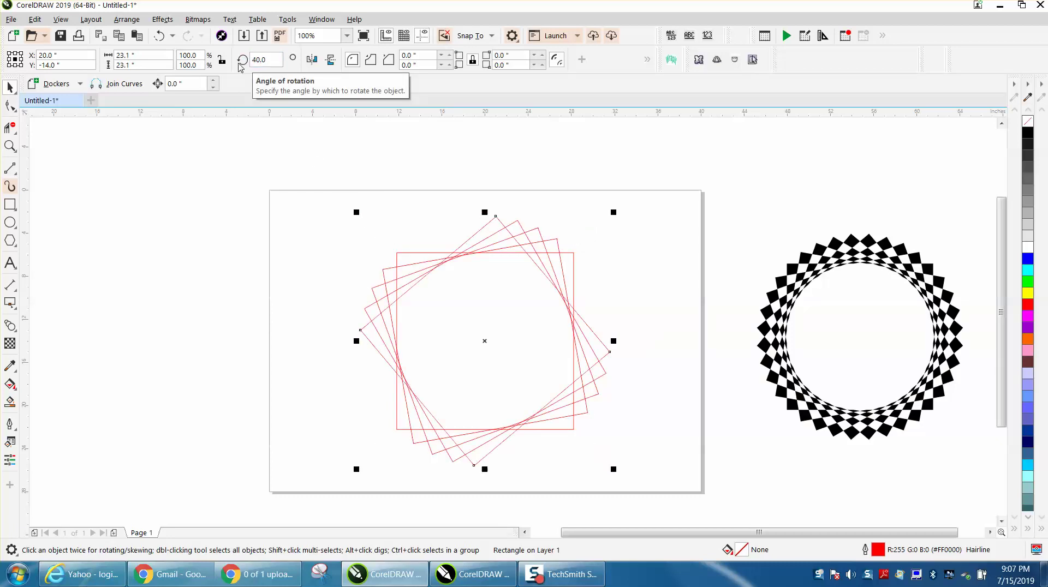
{"action": "key", "text": "ctrl+d"}
{"action": "key", "text": "ctrl+d"}
{"action": "key", "text": "ctrl+d"}
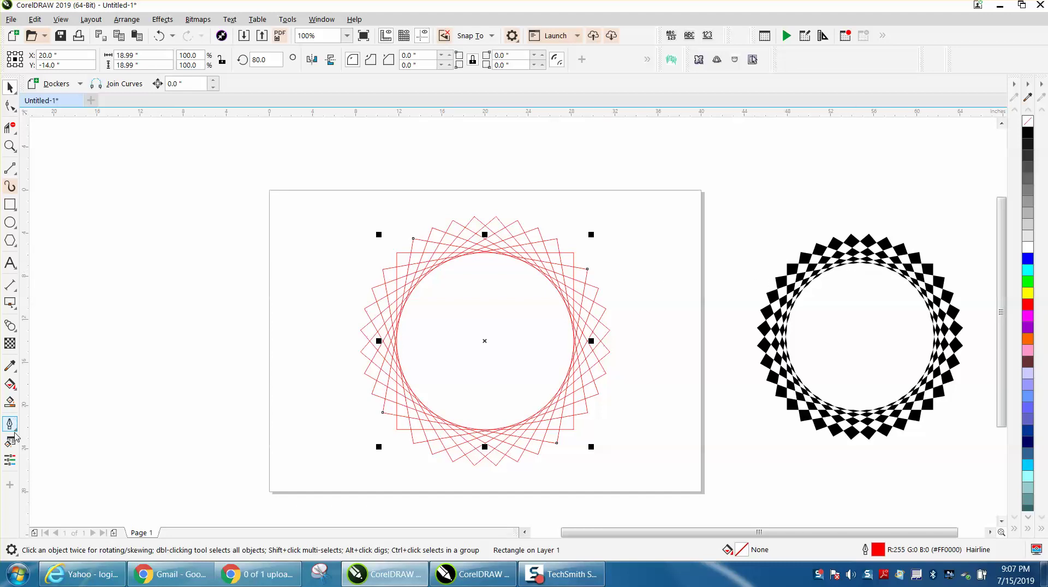
Smart-fill the top diamond gap black, undo the extra fills, and zoom in on it.
{"action": "left_click", "coordinate": [10, 403]}
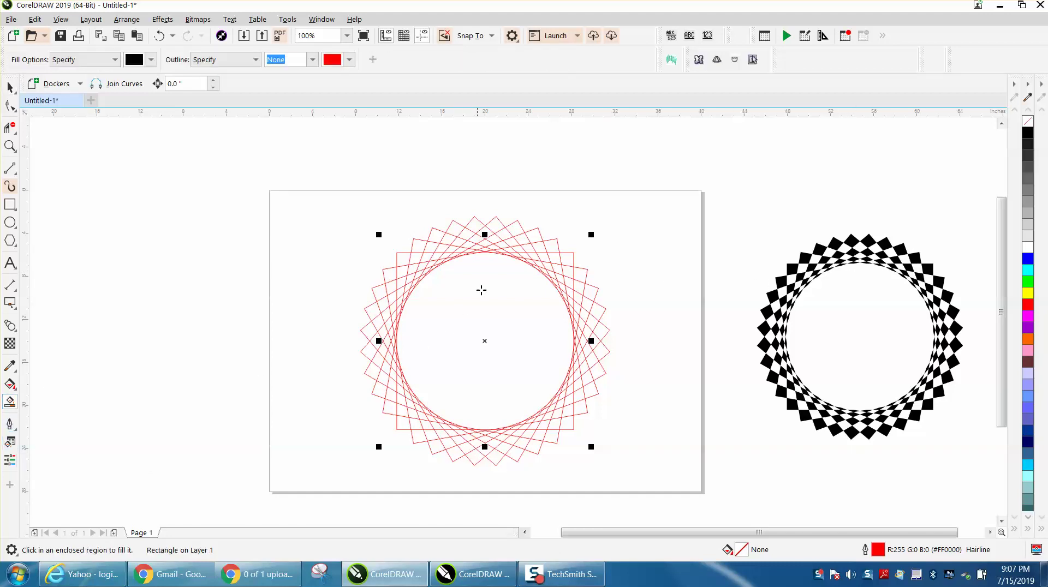
{"action": "left_click", "coordinate": [476, 224]}
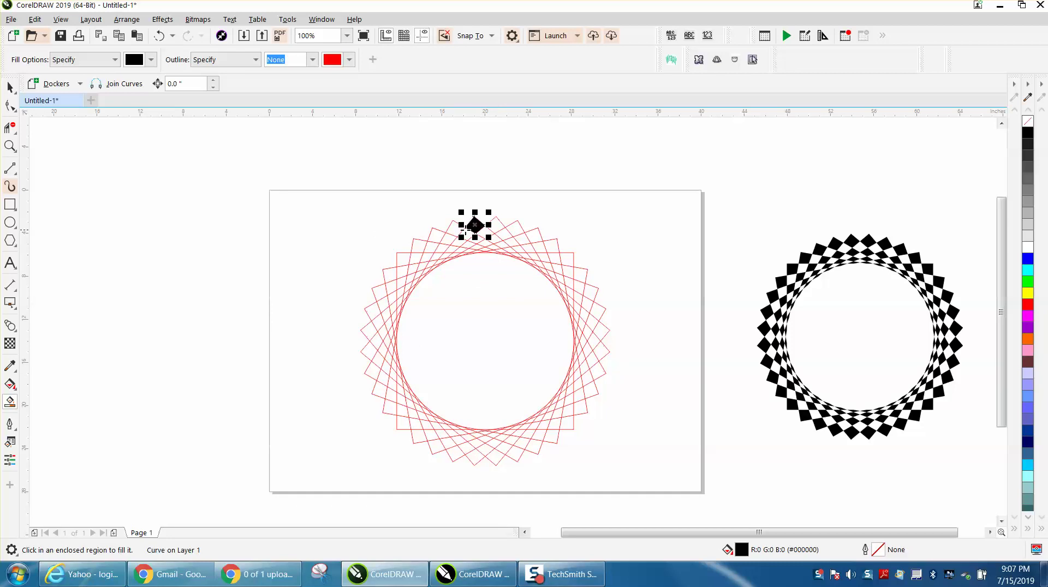
{"action": "left_click", "coordinate": [456, 228]}
{"action": "left_click", "coordinate": [436, 239]}
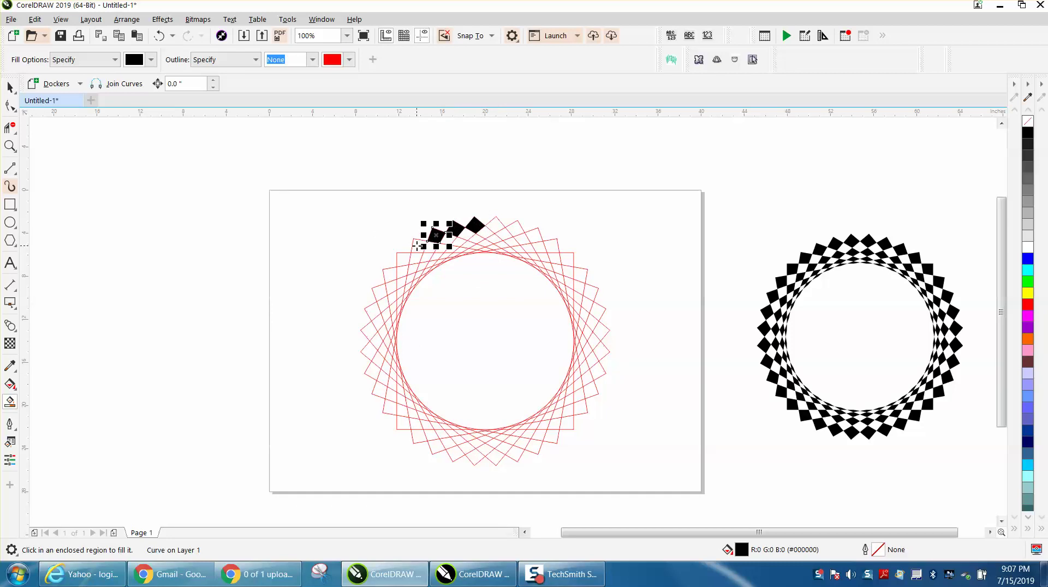
{"action": "left_click", "coordinate": [419, 246]}
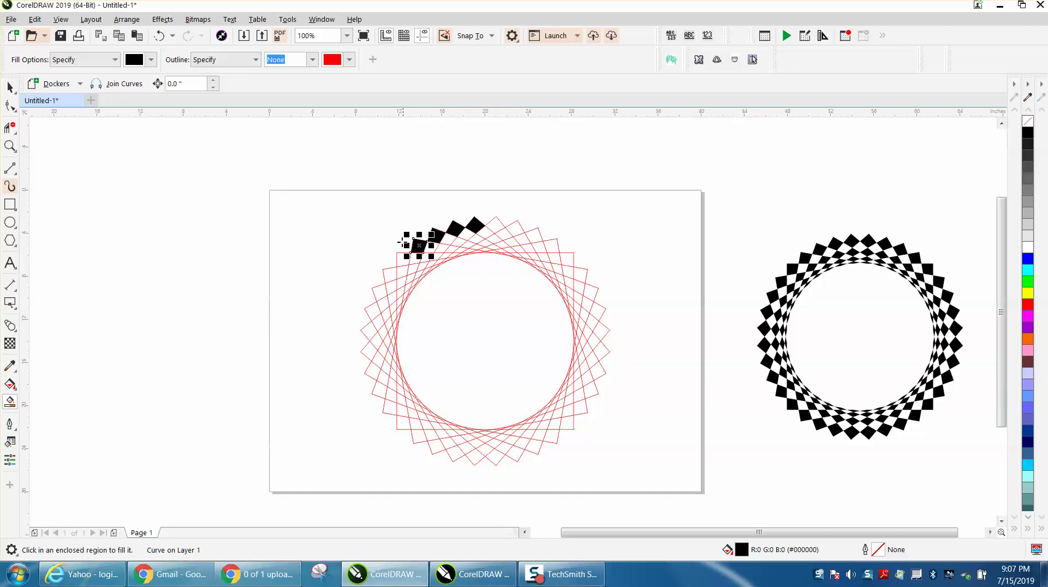
{"action": "left_click", "coordinate": [160, 36]}
{"action": "left_click", "coordinate": [160, 36]}
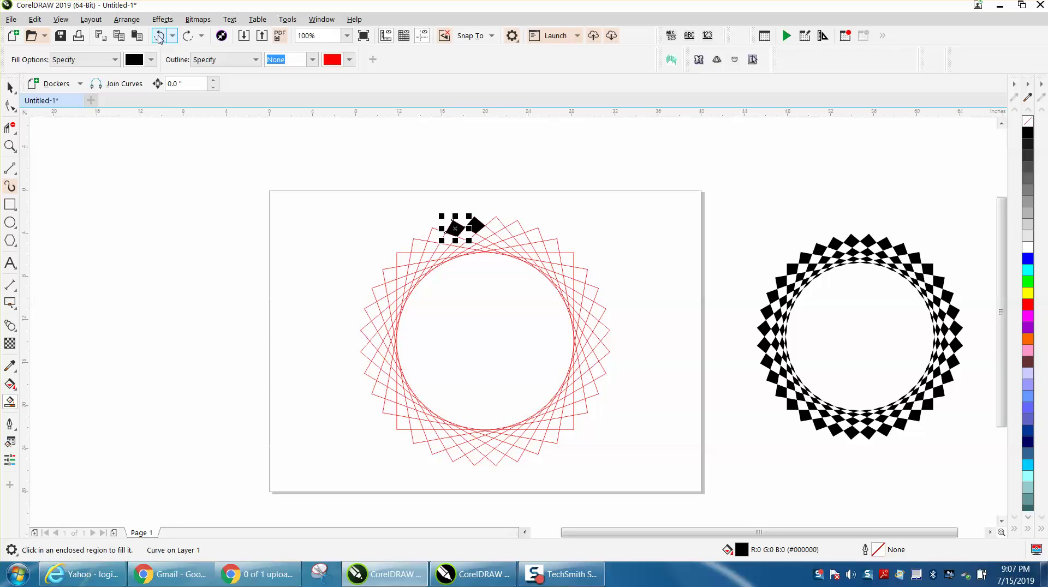
{"action": "left_click", "coordinate": [160, 36]}
{"action": "left_click", "coordinate": [10, 145]}
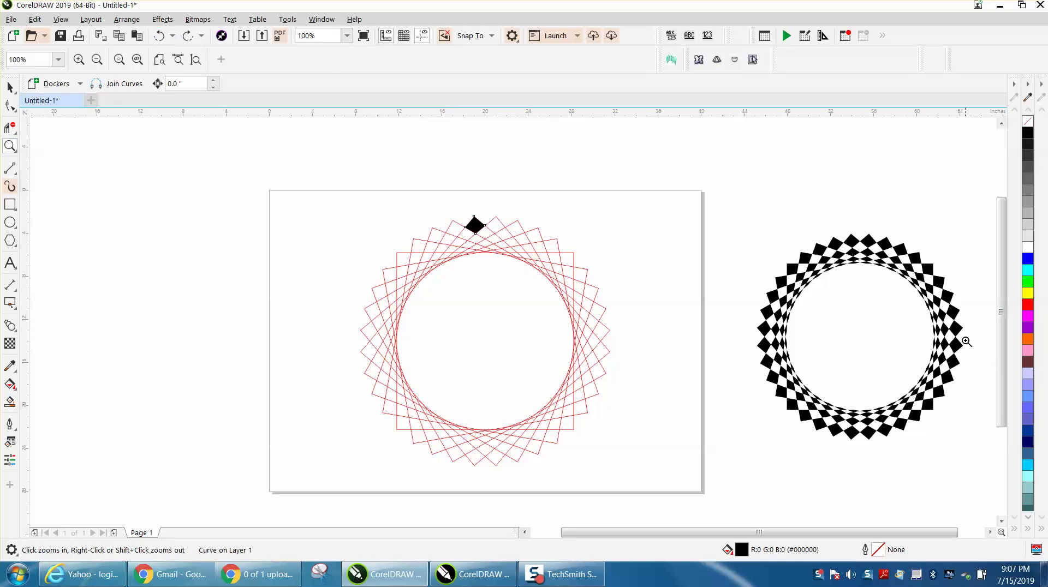
{"action": "left_click_drag", "start_coordinate": [419, 208], "coordinate": [563, 317]}
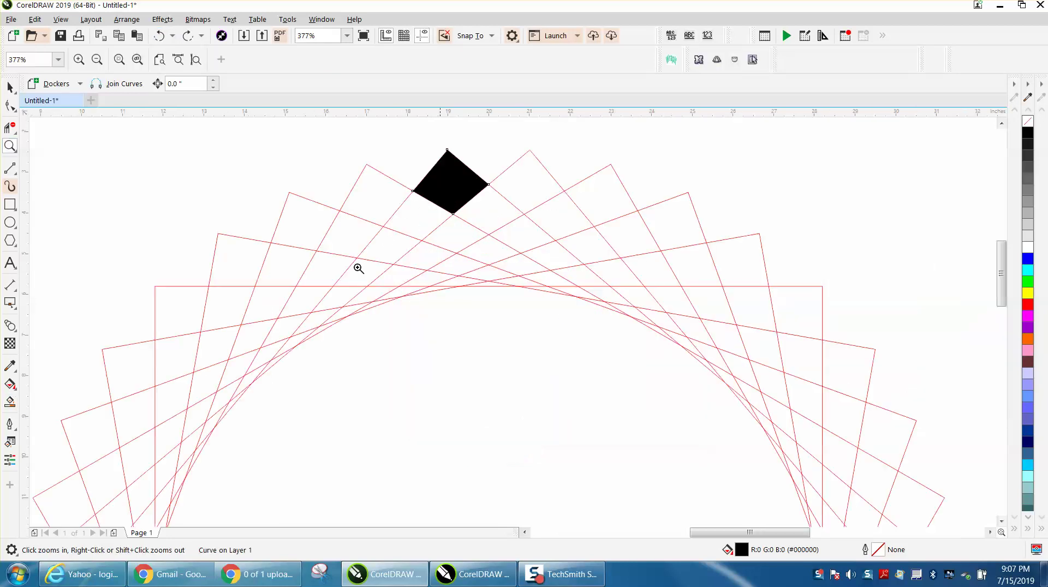
Smart-fill the three narrowing diamond gaps below the top one in black.
{"action": "left_click", "coordinate": [9, 402]}
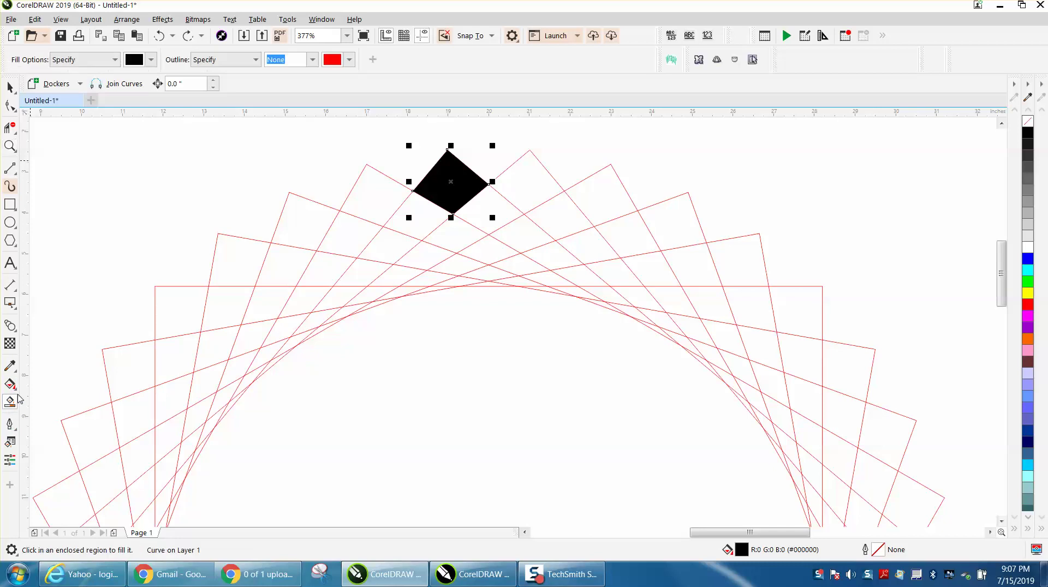
{"action": "left_click", "coordinate": [456, 247]}
{"action": "left_click", "coordinate": [457, 266]}
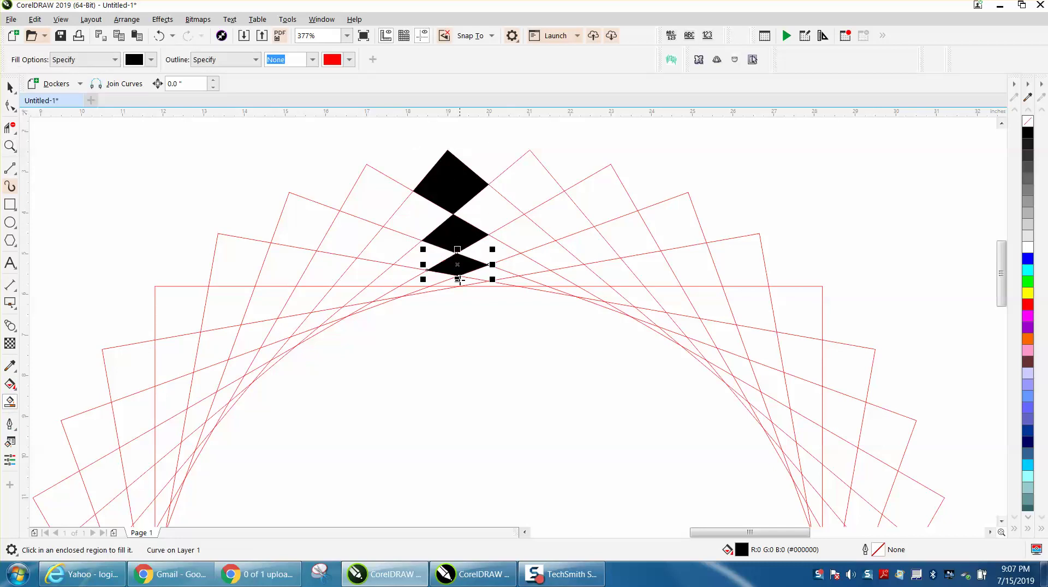
{"action": "left_click", "coordinate": [463, 285]}
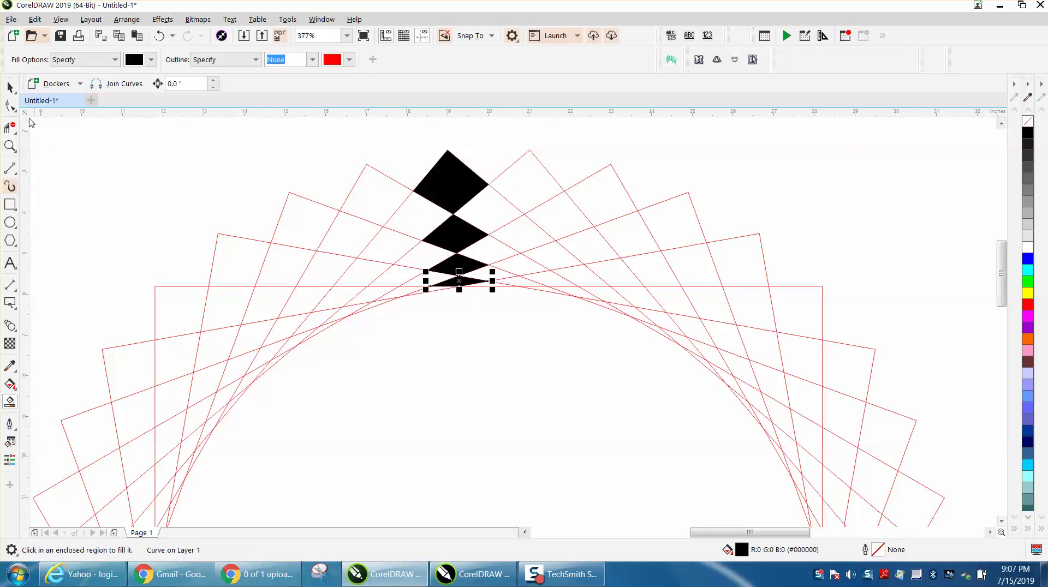
Select the four black diamonds and combine them into one curve.
{"action": "left_click", "coordinate": [10, 87]}
{"action": "left_click_drag", "start_coordinate": [368, 143], "coordinate": [542, 342]}
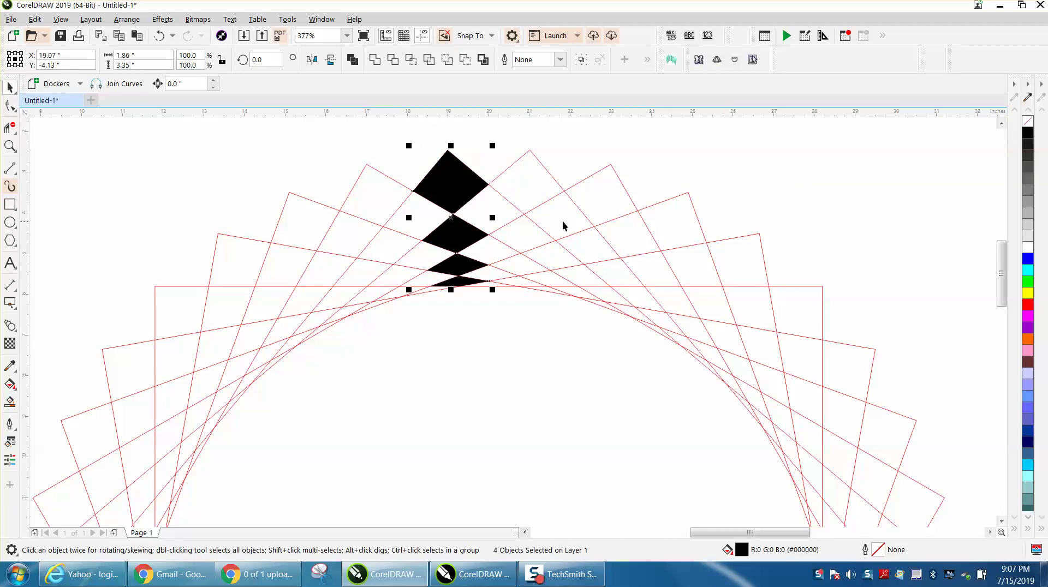
{"action": "left_click", "coordinate": [131, 20]}
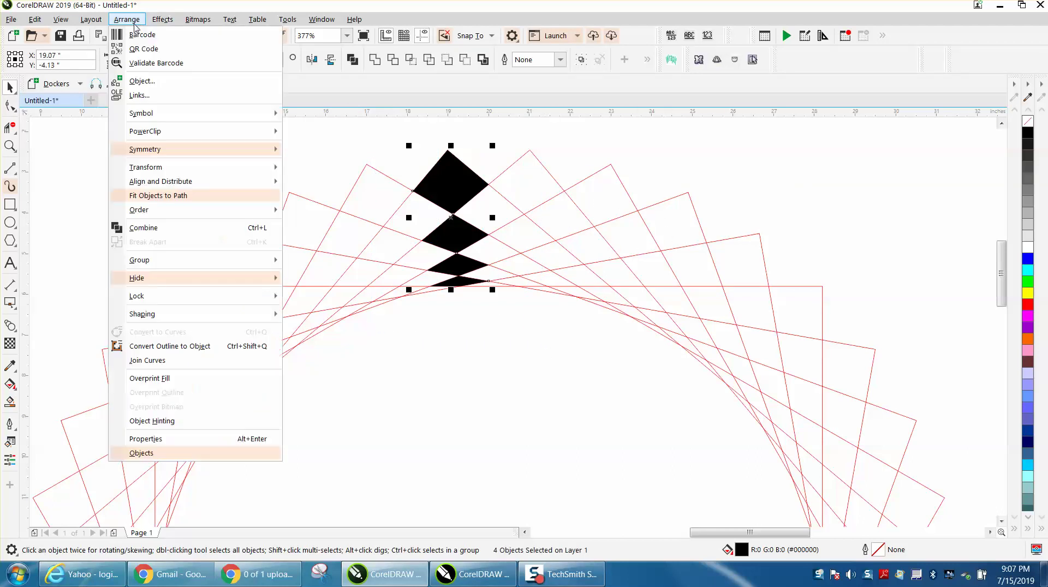
{"action": "left_click", "coordinate": [192, 233]}
{"action": "scroll", "coordinate": [172, 213], "scroll_direction": "down", "scroll_amount": 3}
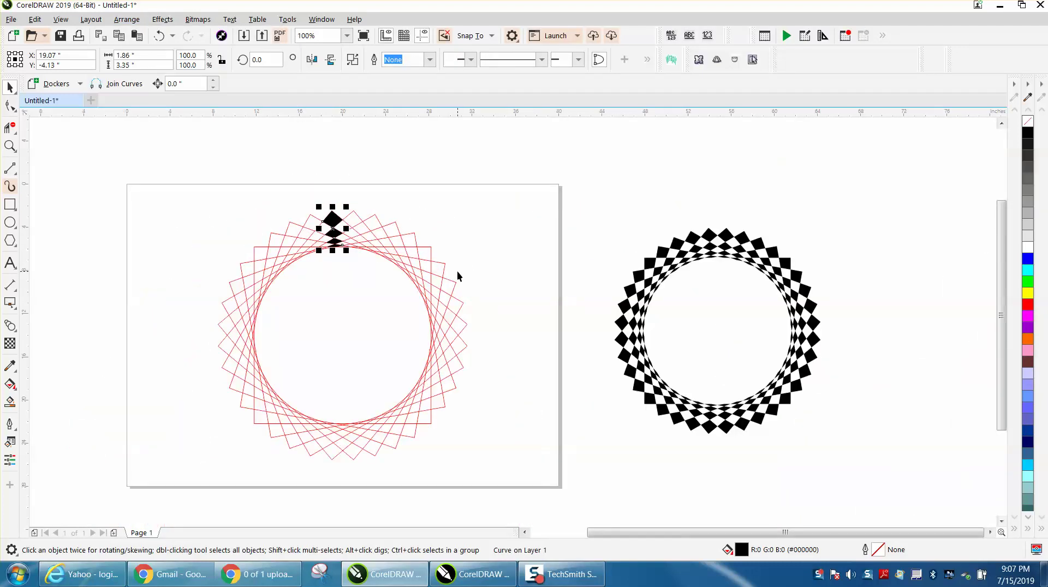
Move the diamond column's rotation centre to the circle centre and add 10°-rotated copies.
{"action": "left_click", "coordinate": [332, 228]}
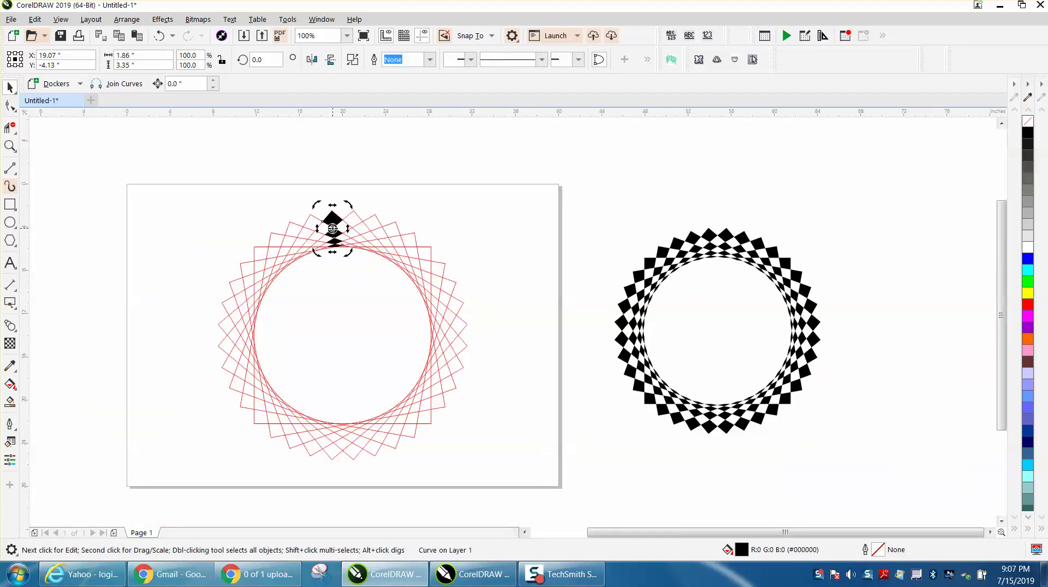
{"action": "left_click_drag", "start_coordinate": [333, 228], "coordinate": [343, 335]}
{"action": "left_click", "coordinate": [266, 60]}
{"action": "type", "text": "10"}
{"action": "key", "text": "Return"}
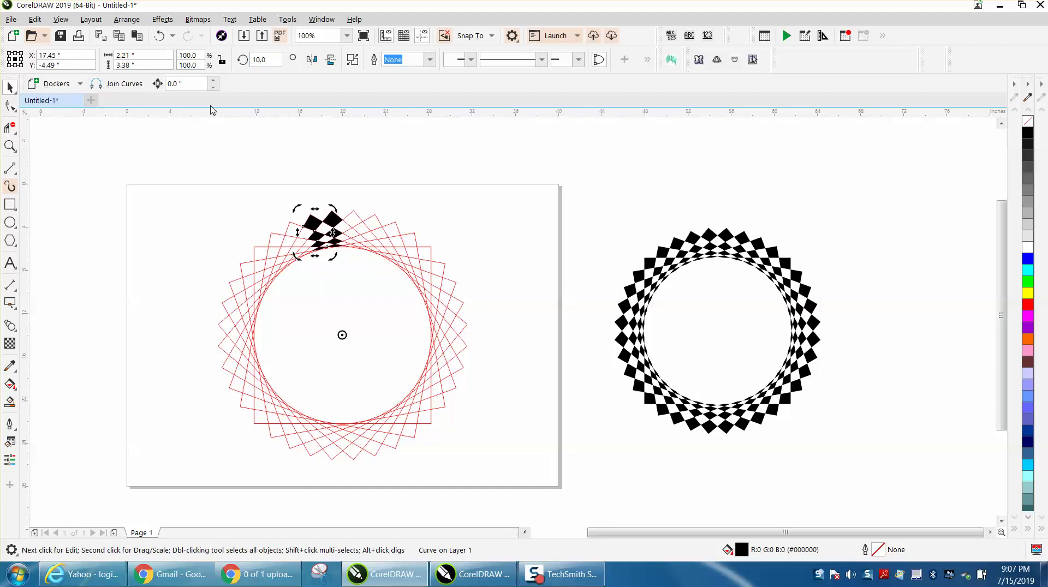
{"action": "key", "text": "ctrl+r"}
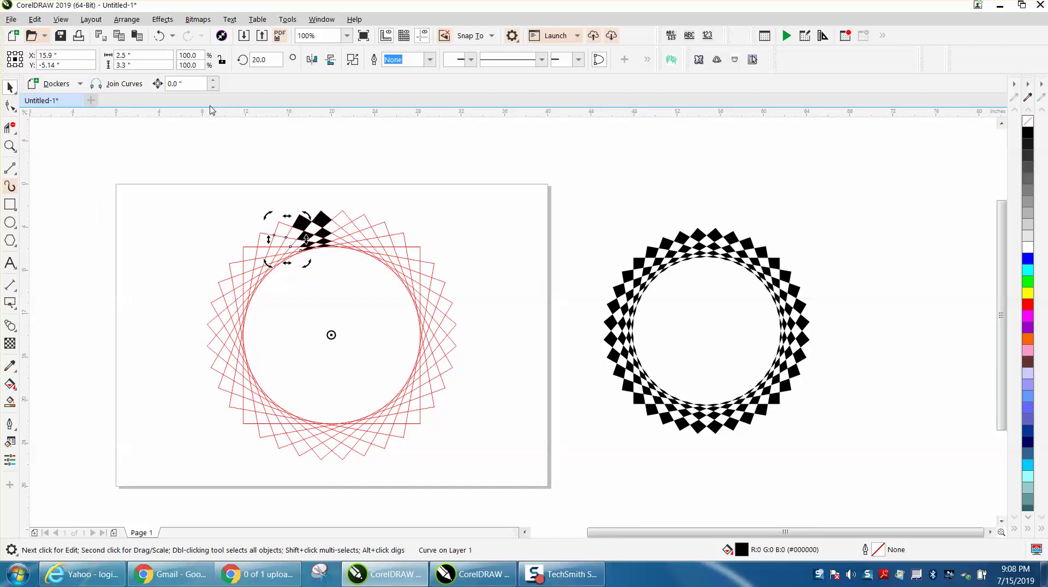
{"action": "key", "text": "ctrl+r"}
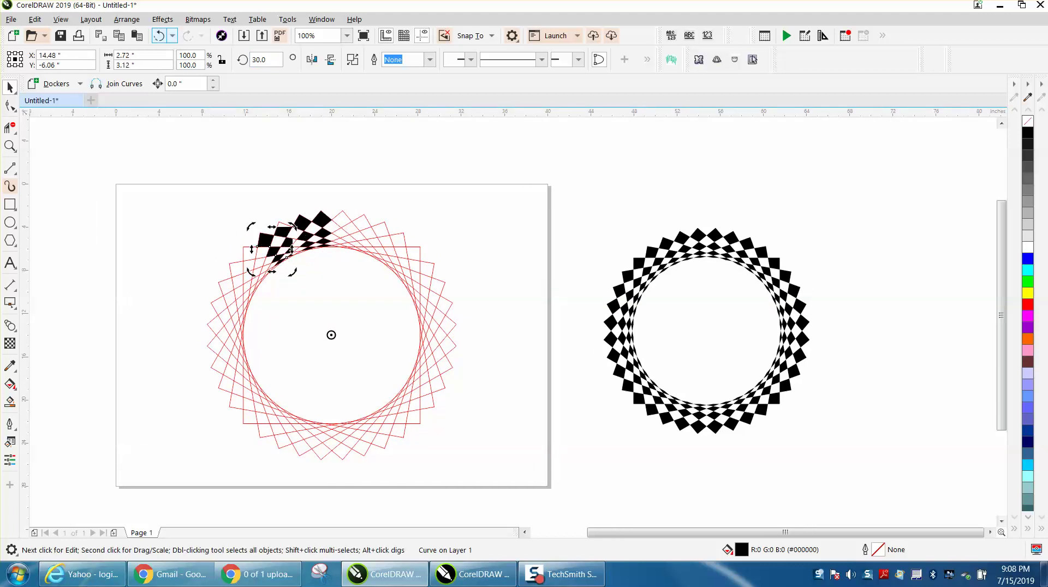
{"action": "left_click", "coordinate": [157, 37]}
{"action": "left_click", "coordinate": [158, 37]}
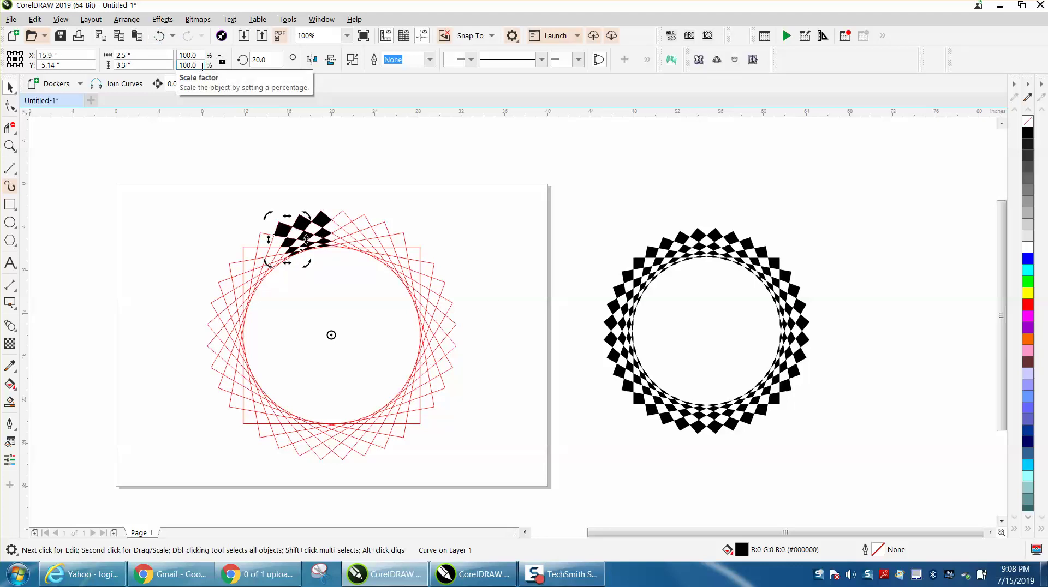
{"action": "key", "text": "ctrl+r"}
{"action": "key", "text": "ctrl+r"}
Try stretching the copy vertically to 106%, then undo the stretch.
{"action": "left_click", "coordinate": [202, 66]}
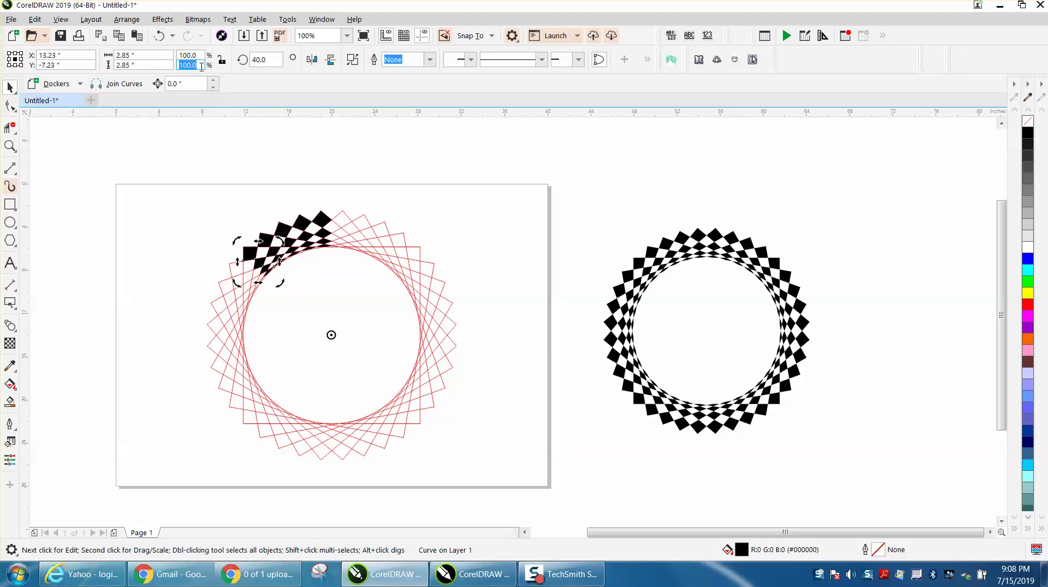
{"action": "left_click_drag", "start_coordinate": [202, 67], "coordinate": [186, 66]}
{"action": "type", "text": "6"}
{"action": "key", "text": "Return"}
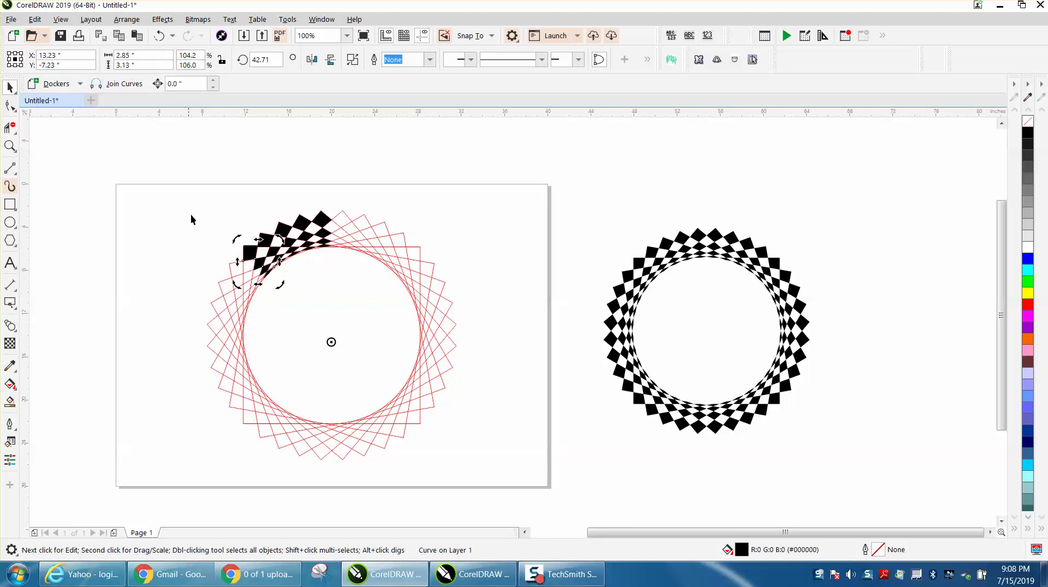
{"action": "left_click", "coordinate": [159, 34]}
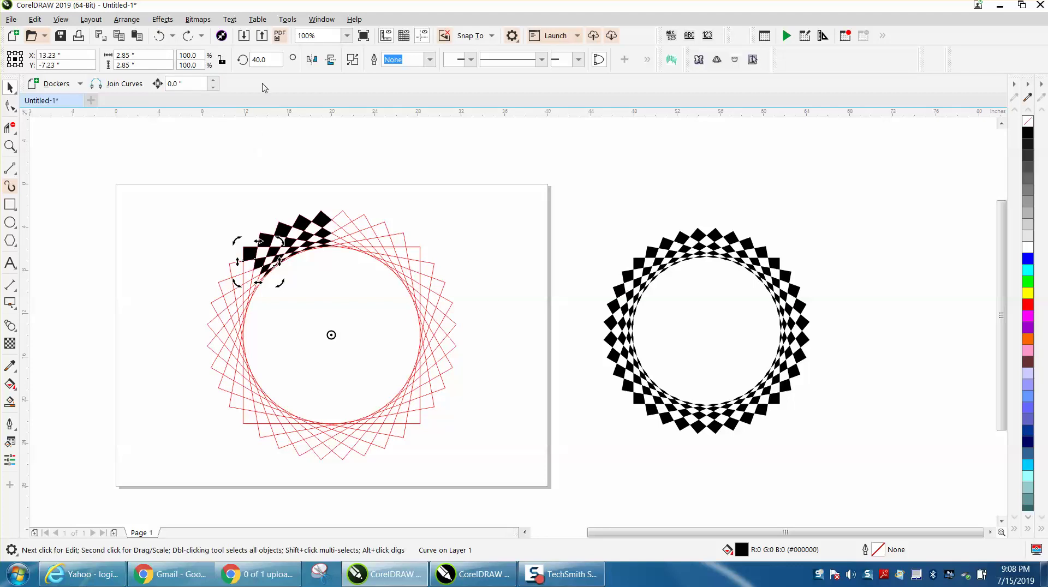
Set the angle to 50° and repeat rotated copies around the circle up to 330°.
{"action": "type", "text": "50"}
{"action": "key", "text": "Return"}
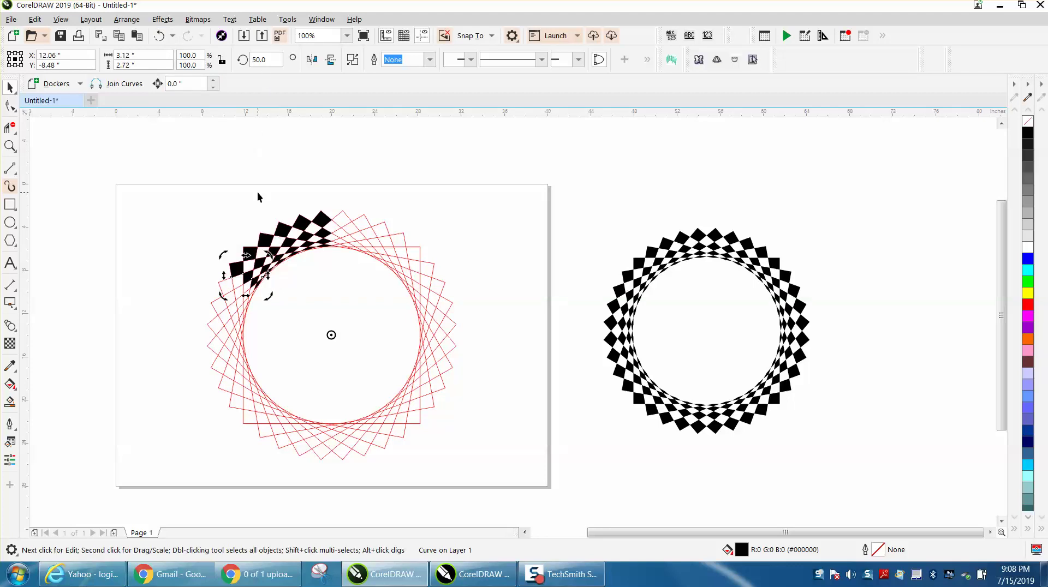
{"action": "key", "text": "ctrl+r"}
{"action": "key", "text": "ctrl+r"}
{"action": "key", "text": "ctrl+r"}
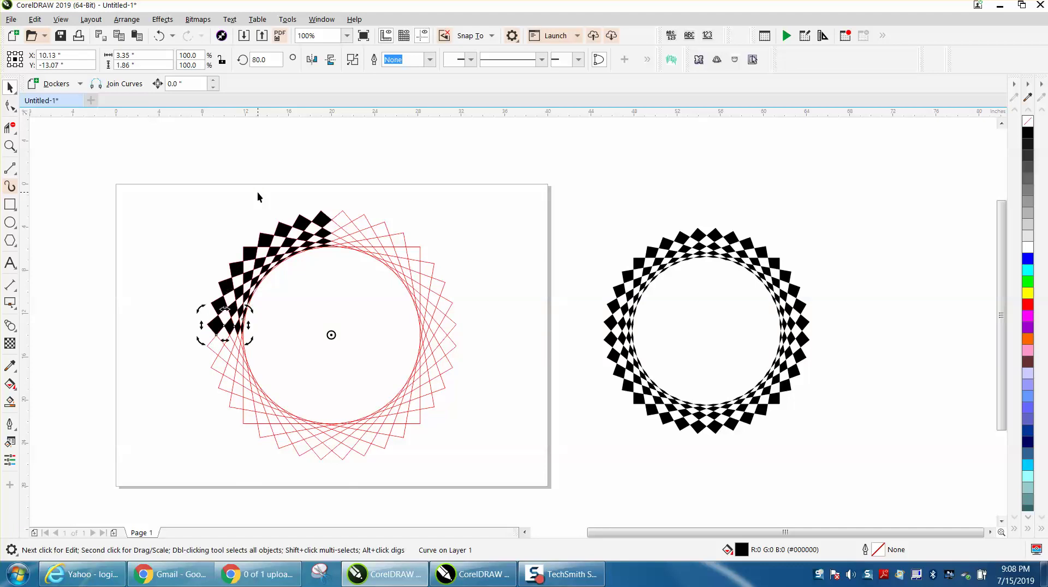
{"action": "key", "text": "ctrl+r"}
{"action": "key", "text": "ctrl+r"}
{"action": "key", "text": "ctrl+r"}
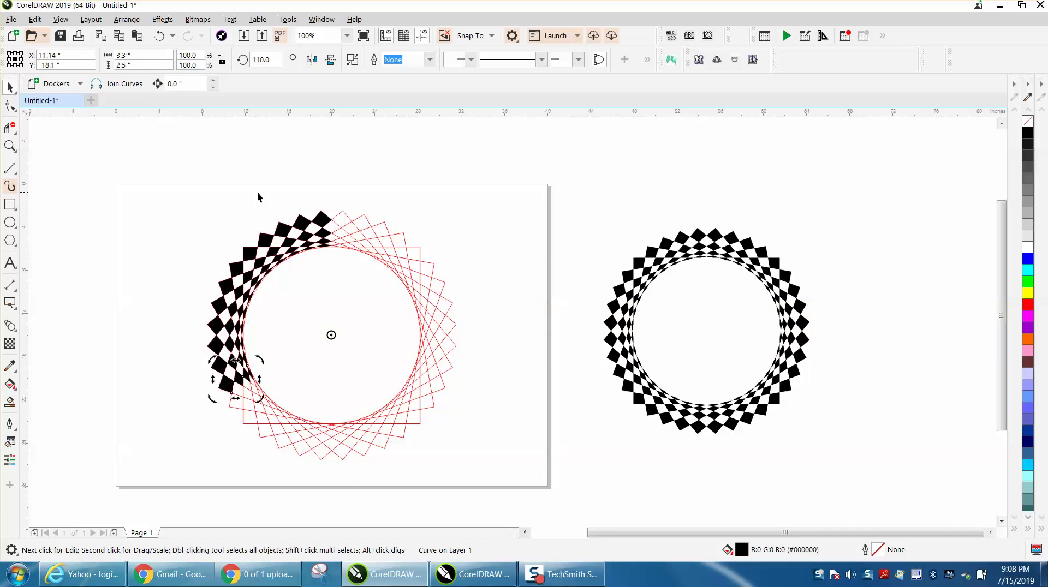
{"action": "key", "text": "ctrl+r"}
{"action": "key", "text": "ctrl+r"}
{"action": "key", "text": "ctrl+r"}
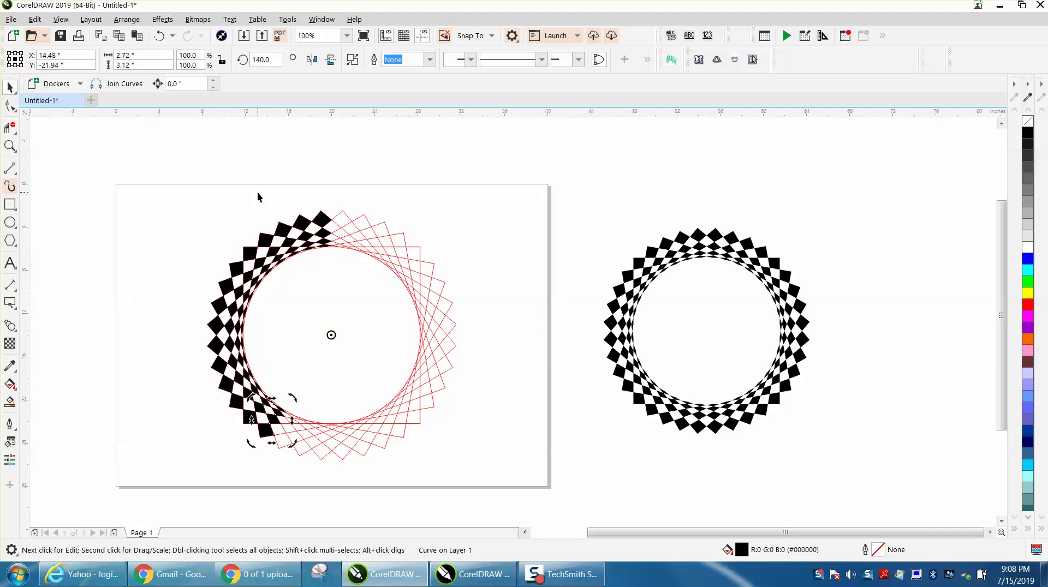
{"action": "key", "text": "ctrl+r"}
{"action": "key", "text": "ctrl+r"}
{"action": "key", "text": "ctrl+r"}
{"action": "key", "text": "ctrl+r"}
{"action": "key", "text": "ctrl+r"}
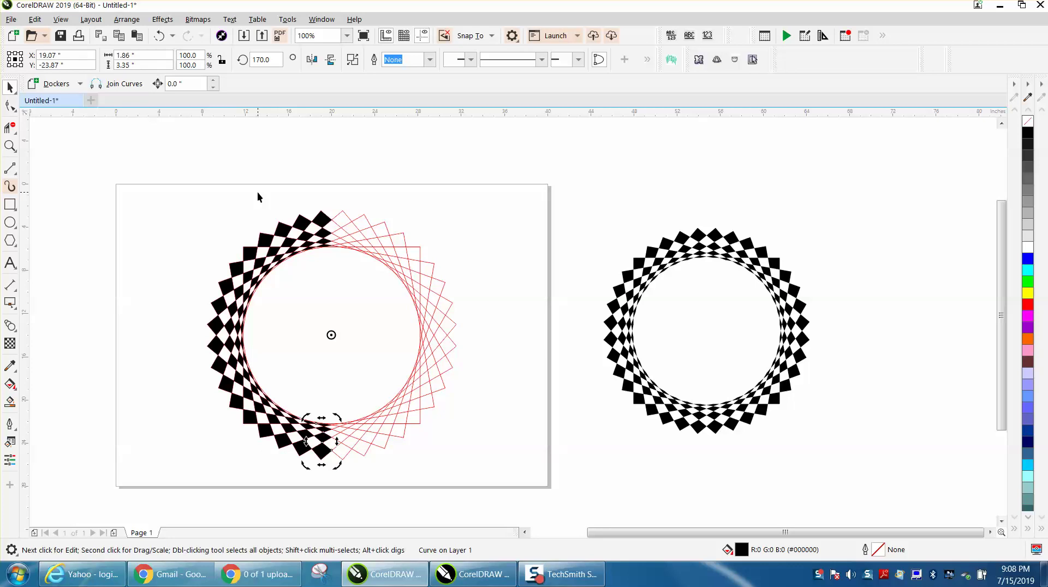
{"action": "key", "text": "ctrl+r"}
{"action": "key", "text": "ctrl+r"}
{"action": "key", "text": "ctrl+r"}
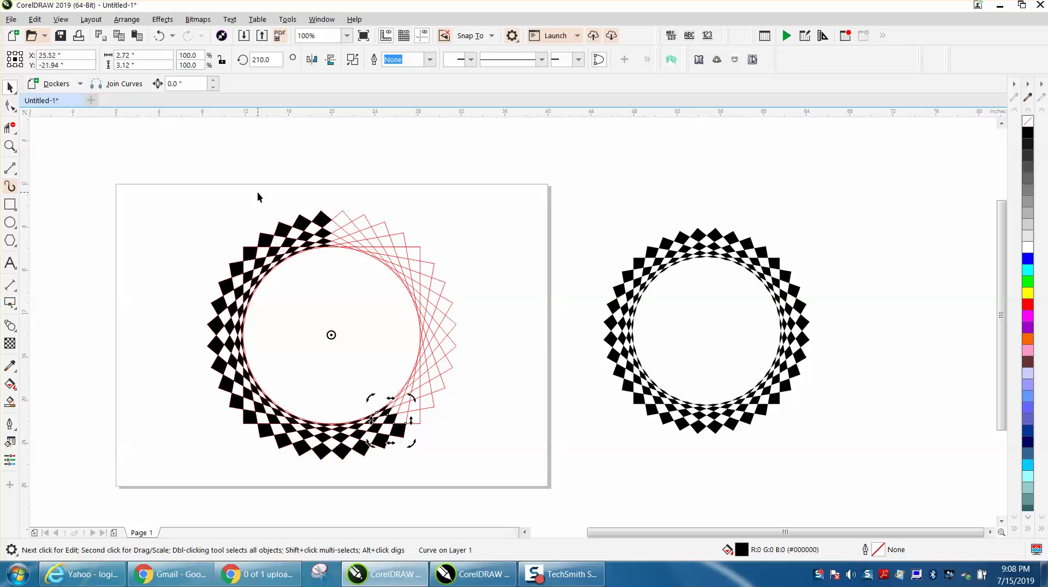
{"action": "key", "text": "ctrl+r"}
{"action": "key", "text": "ctrl+r"}
{"action": "key", "text": "ctrl+r"}
{"action": "key", "text": "ctrl+r"}
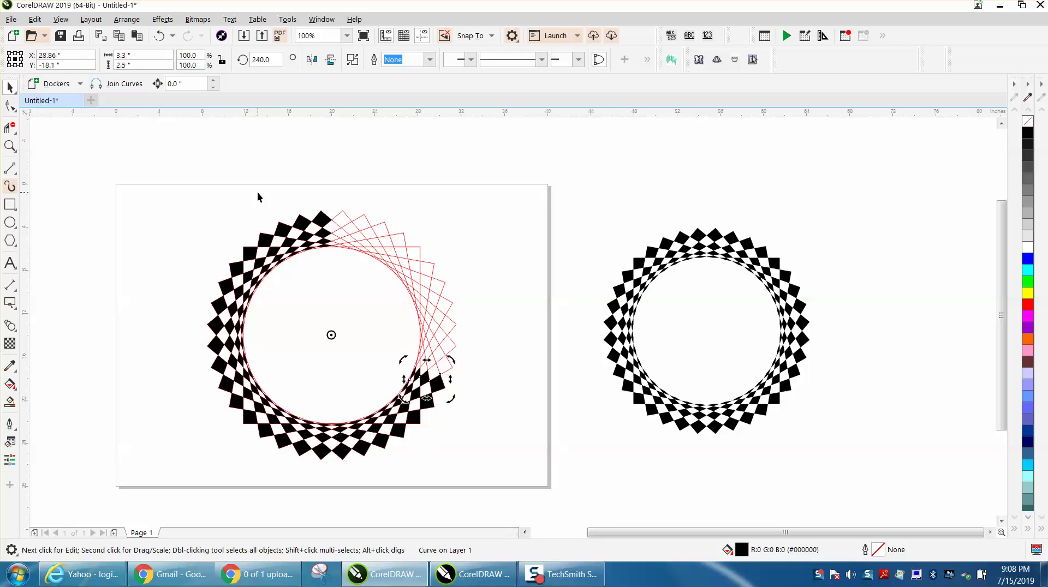
{"action": "key", "text": "ctrl+r"}
{"action": "key", "text": "ctrl+r"}
{"action": "key", "text": "ctrl+r"}
{"action": "key", "text": "ctrl+r"}
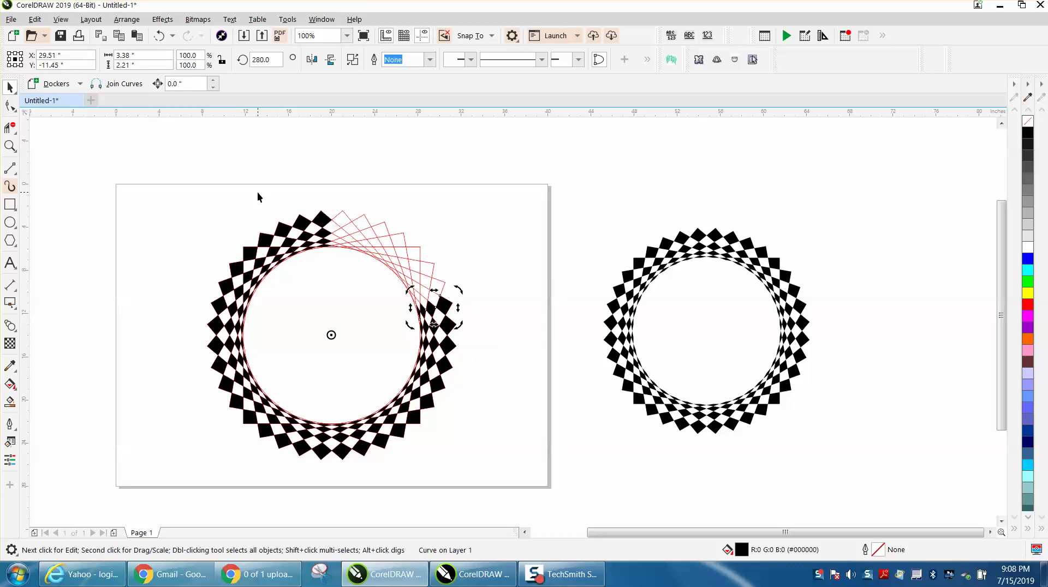
{"action": "key", "text": "ctrl+r"}
{"action": "key", "text": "ctrl+r"}
{"action": "key", "text": "ctrl+r"}
{"action": "key", "text": "ctrl+r"}
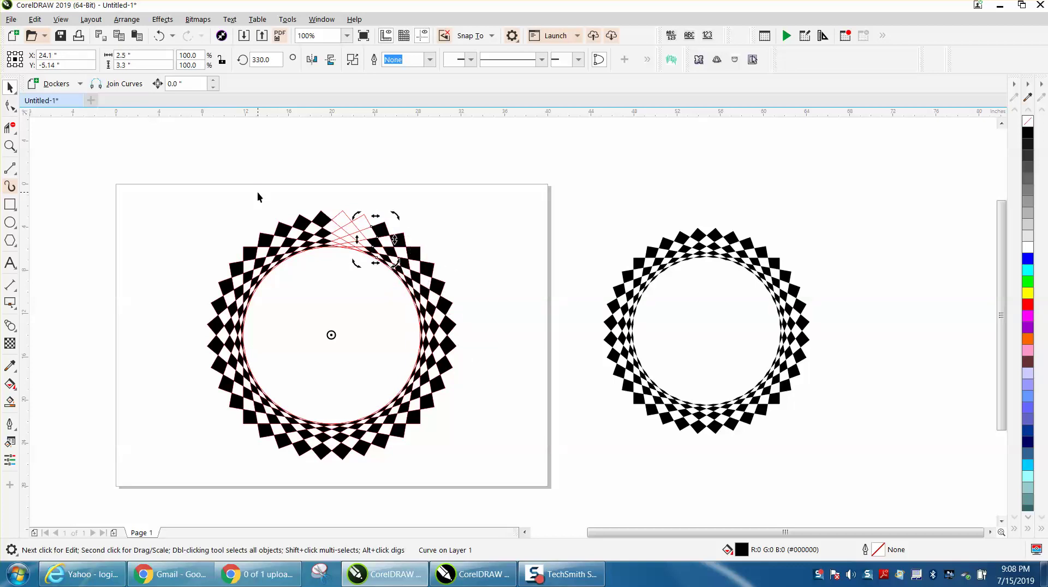
{"action": "key", "text": "ctrl+r"}
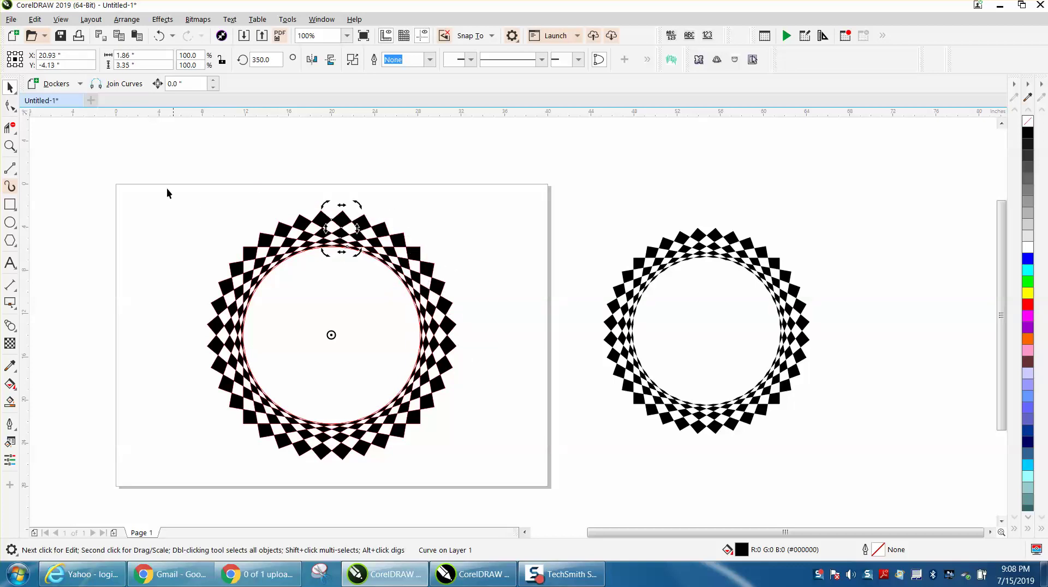
Strip the ring's red outlines, scale it to about 16 inches, and place it beside the sample ring.
{"action": "left_click_drag", "start_coordinate": [158, 174], "coordinate": [545, 479]}
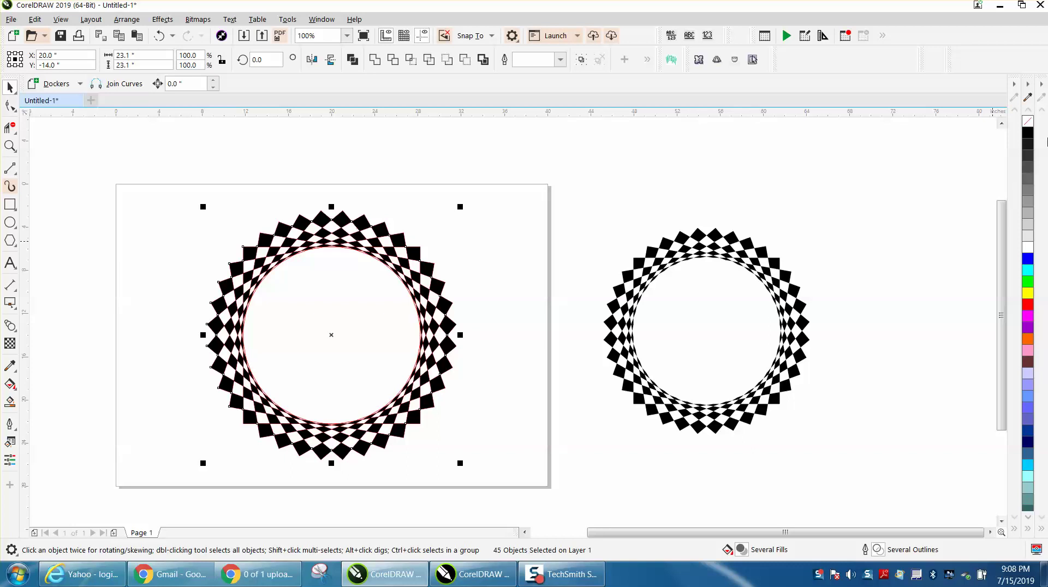
{"action": "right_click", "coordinate": [1029, 125]}
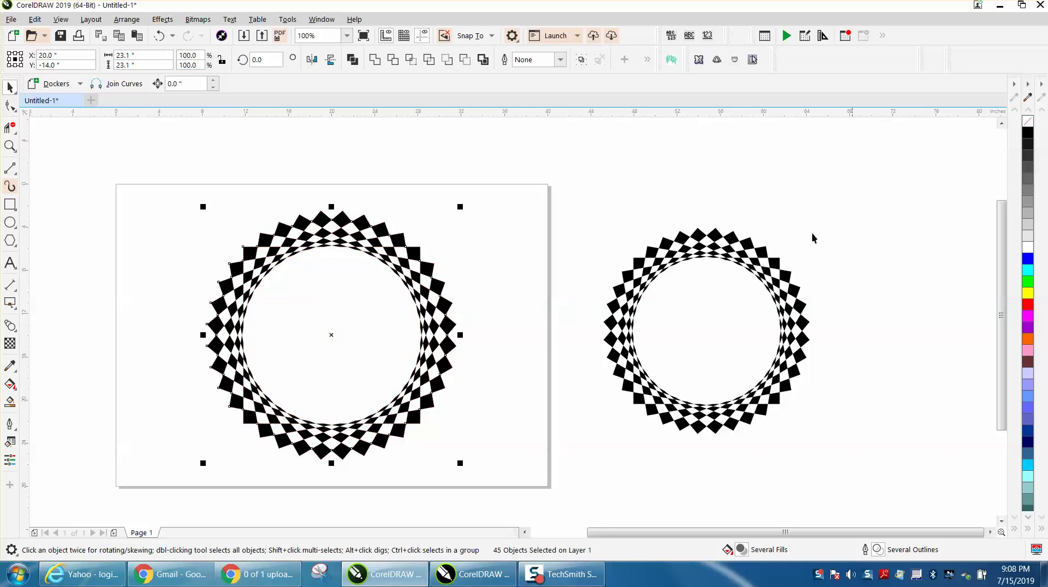
{"action": "left_click_drag", "start_coordinate": [461, 208], "coordinate": [408, 296]}
{"action": "left_click_drag", "start_coordinate": [302, 373], "coordinate": [397, 335]}
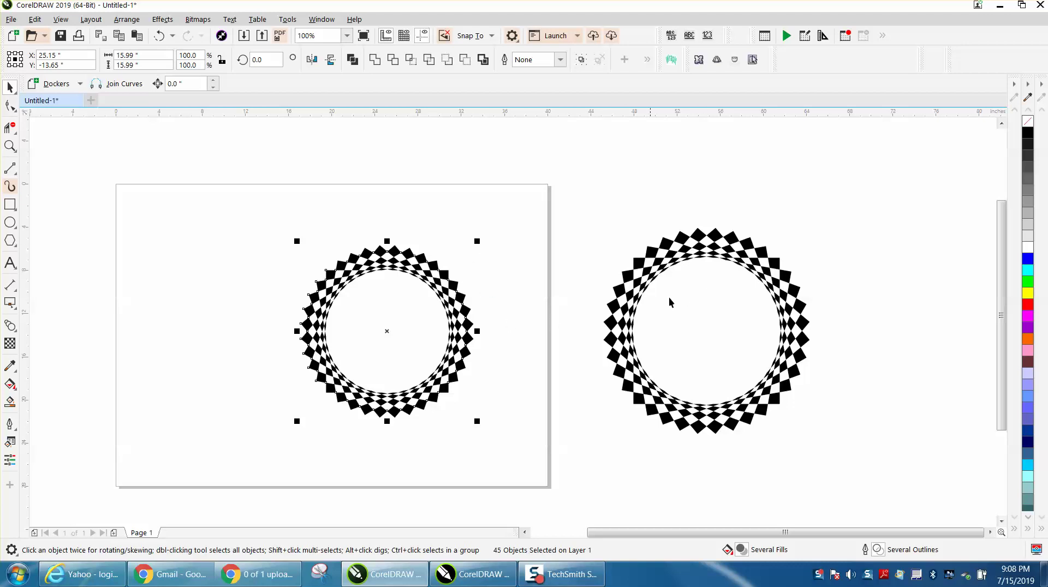
{"action": "left_click_drag", "start_coordinate": [474, 292], "coordinate": [999, 319]}
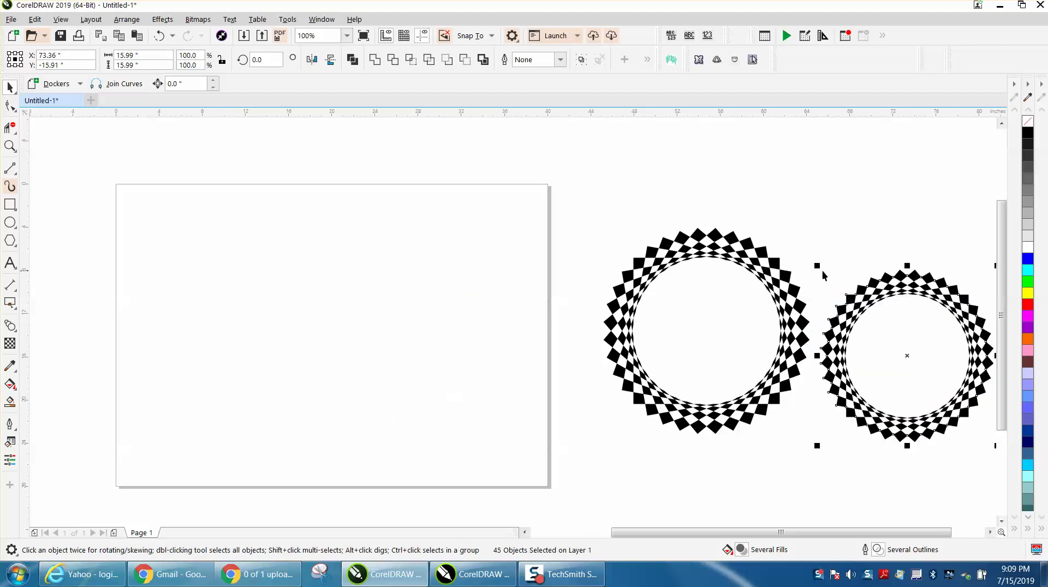
Group the larger ring's 44 pieces and centre the group on the page.
{"action": "left_click", "coordinate": [792, 271]}
{"action": "left_click", "coordinate": [767, 278]}
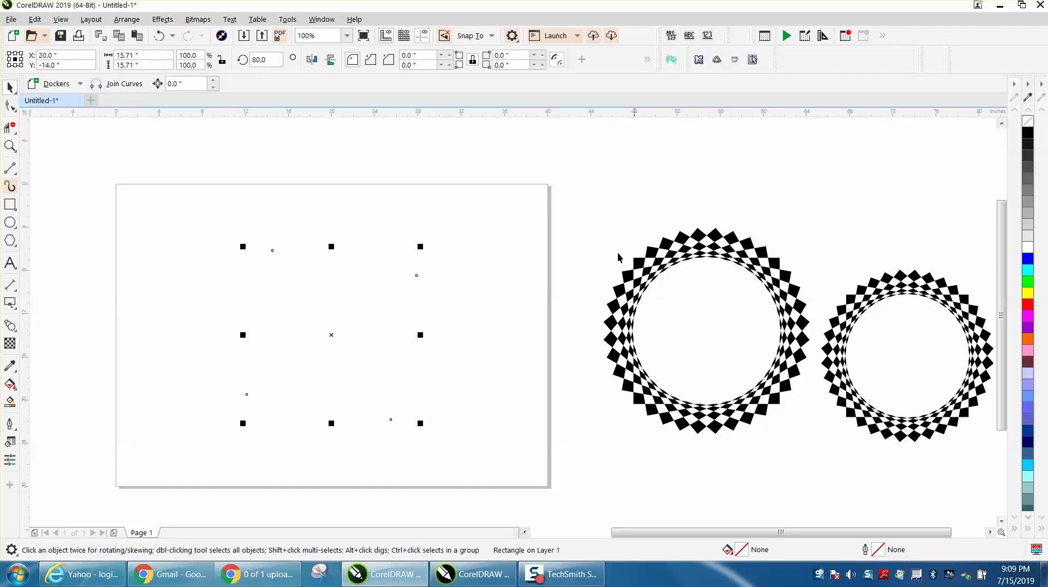
{"action": "left_click", "coordinate": [623, 244]}
{"action": "left_click", "coordinate": [695, 254]}
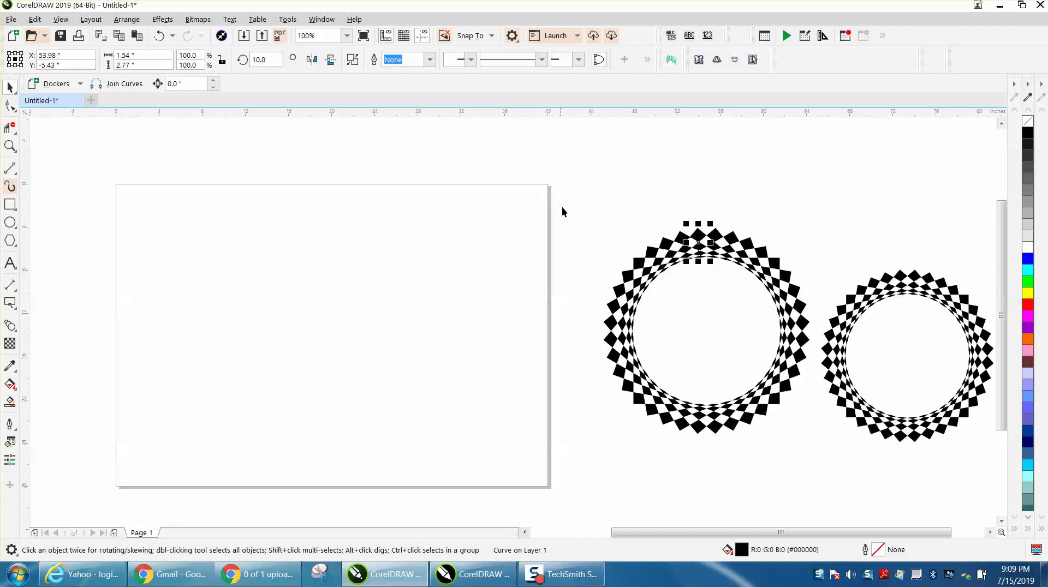
{"action": "left_click_drag", "start_coordinate": [562, 210], "coordinate": [845, 459]}
{"action": "key", "text": "p"}
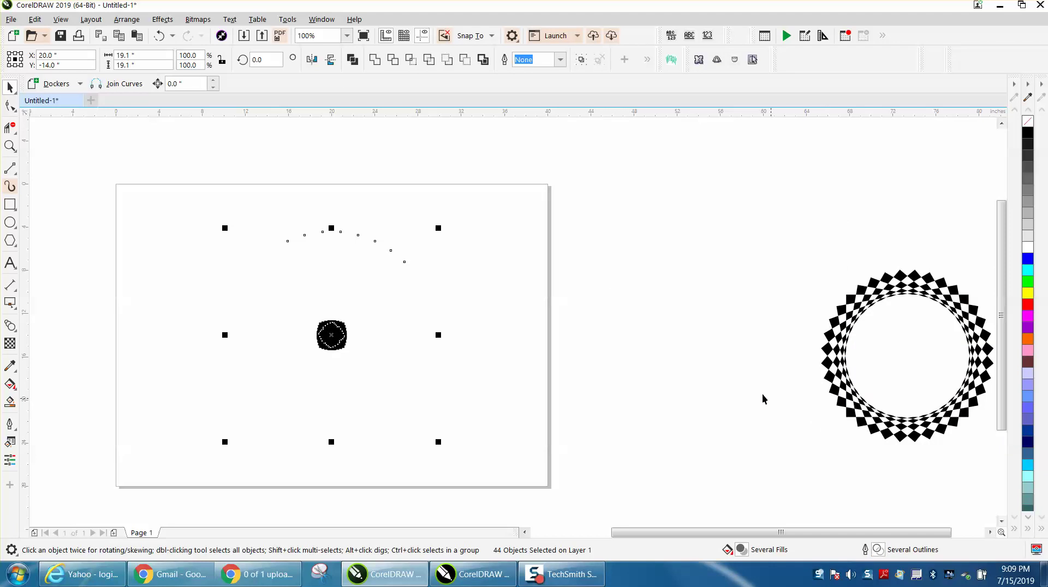
{"action": "left_click", "coordinate": [159, 35]}
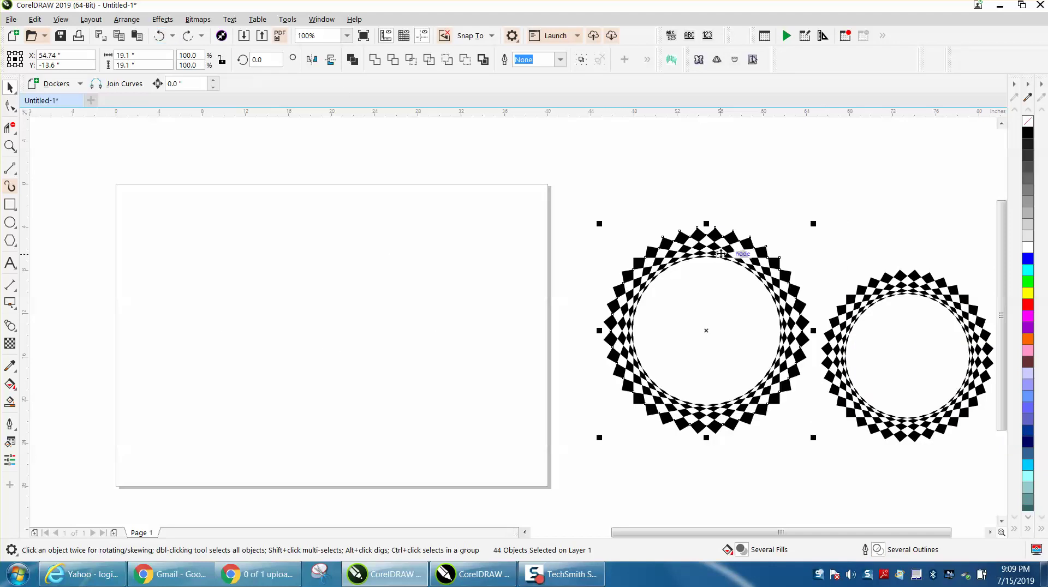
{"action": "left_click_drag", "start_coordinate": [584, 216], "coordinate": [827, 454]}
{"action": "key", "text": "ctrl+g"}
{"action": "key", "text": "p"}
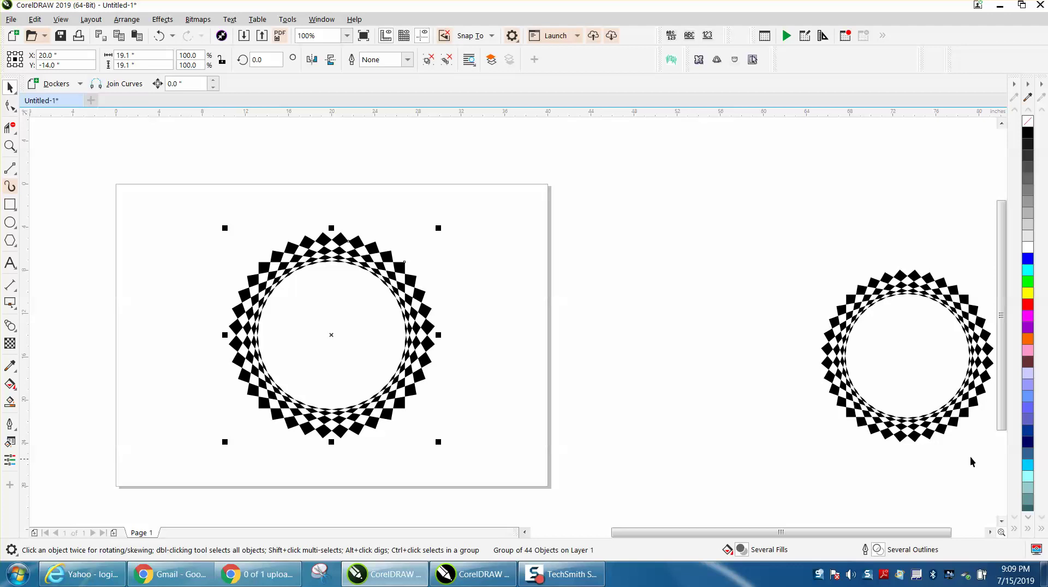
Group the smaller ring's 45 pieces and centre it over the larger ring.
{"action": "left_click", "coordinate": [887, 292]}
{"action": "left_click_drag", "start_coordinate": [804, 251], "coordinate": [956, 477]}
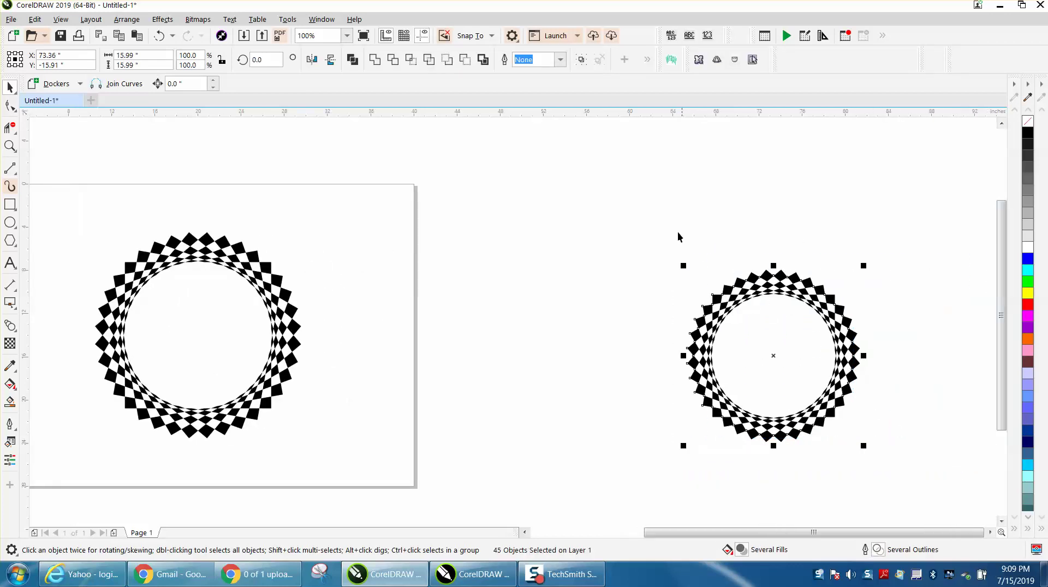
{"action": "left_click_drag", "start_coordinate": [668, 255], "coordinate": [881, 460]}
{"action": "key", "text": "ctrl+g"}
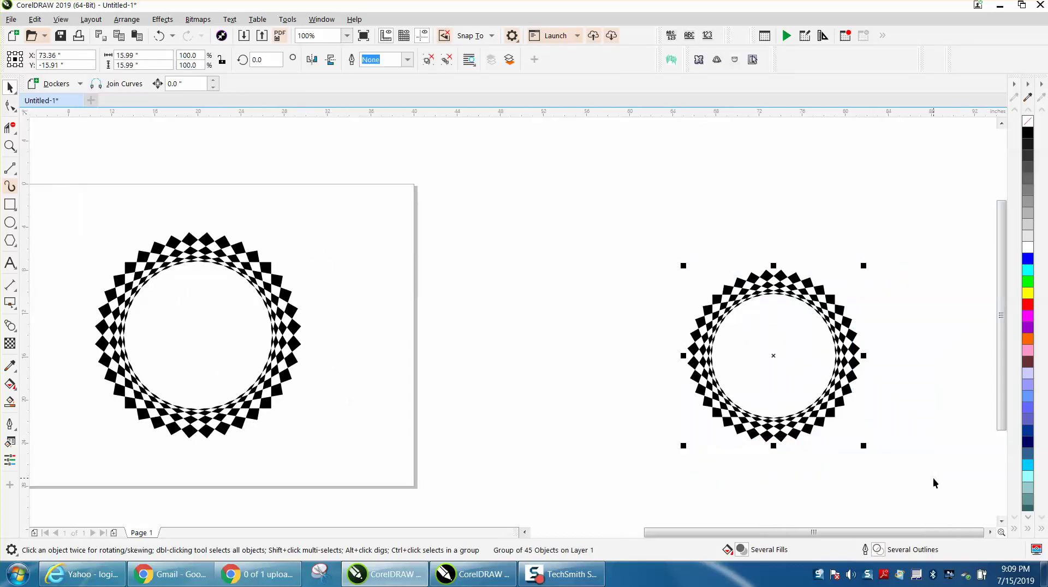
{"action": "key", "text": "p"}
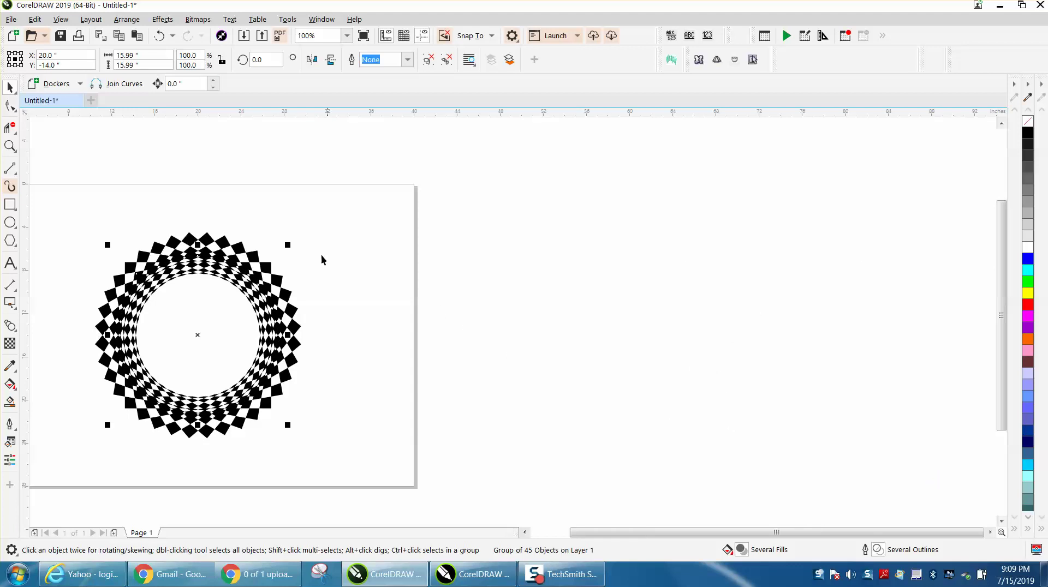
Zoom in and scale the inner ring group to 87.3%, about 13.96 inches.
{"action": "left_click", "coordinate": [10, 145]}
{"action": "left_click_drag", "start_coordinate": [47, 195], "coordinate": [436, 443]}
{"action": "left_click", "coordinate": [9, 87]}
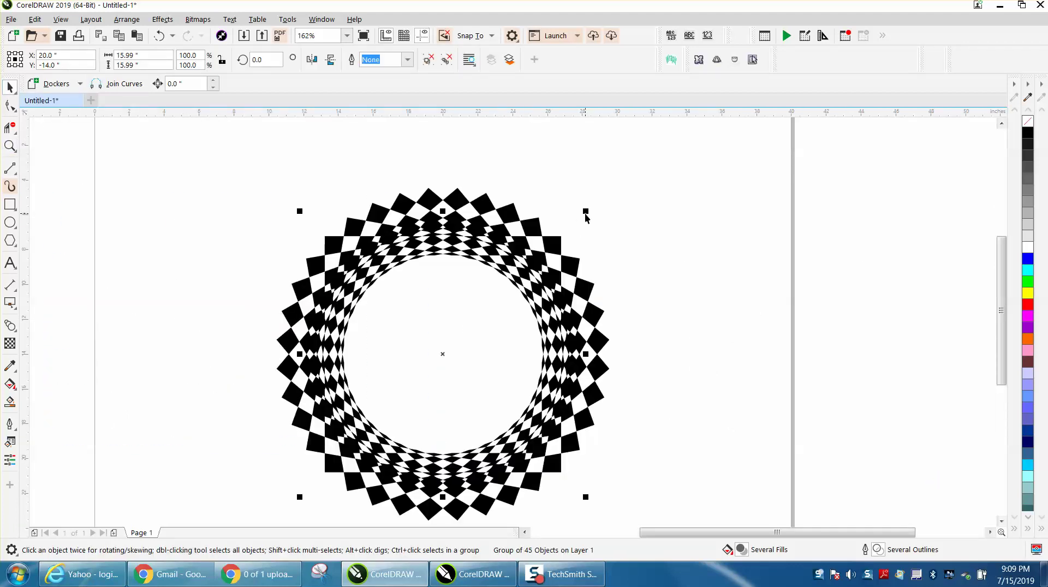
{"action": "left_click_drag", "start_coordinate": [585, 212], "coordinate": [571, 232]}
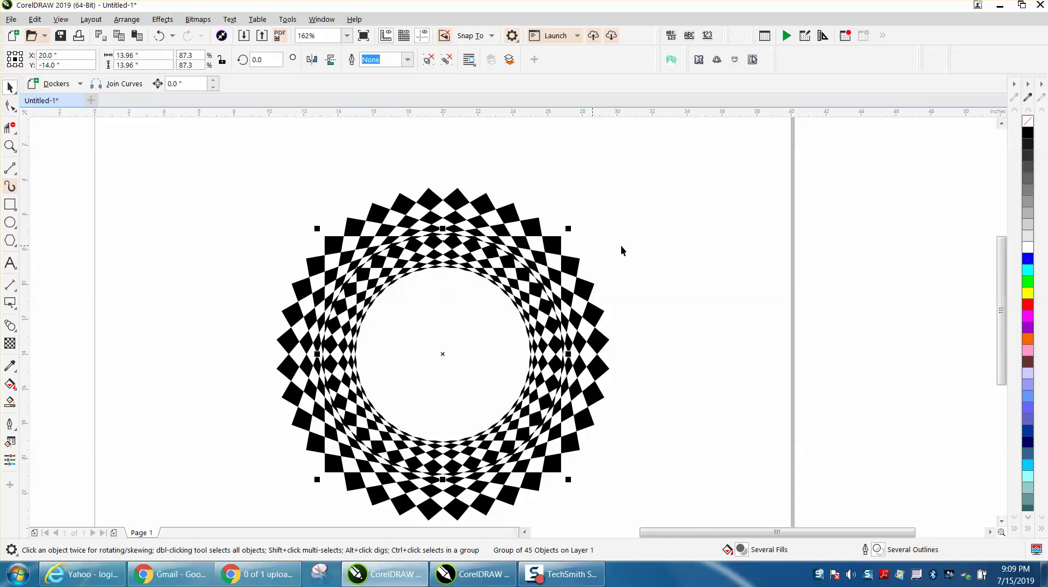
{"action": "scroll", "coordinate": [657, 247], "scroll_direction": "down", "scroll_amount": 3}
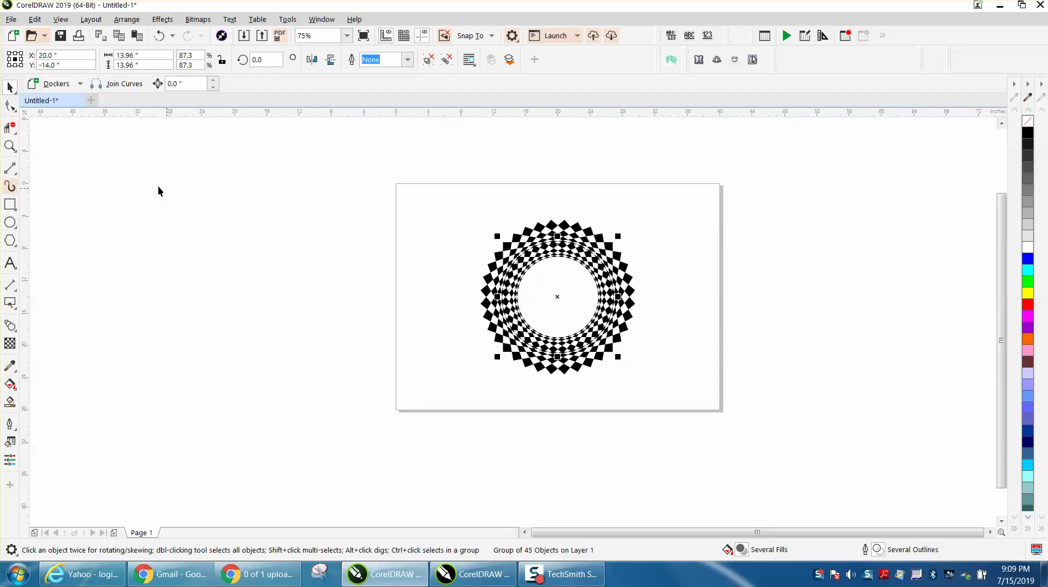
Zoom in closely on the finished double checkered diamond ring pattern.
{"action": "left_click", "coordinate": [10, 147]}
{"action": "left_click_drag", "start_coordinate": [467, 218], "coordinate": [715, 388]}
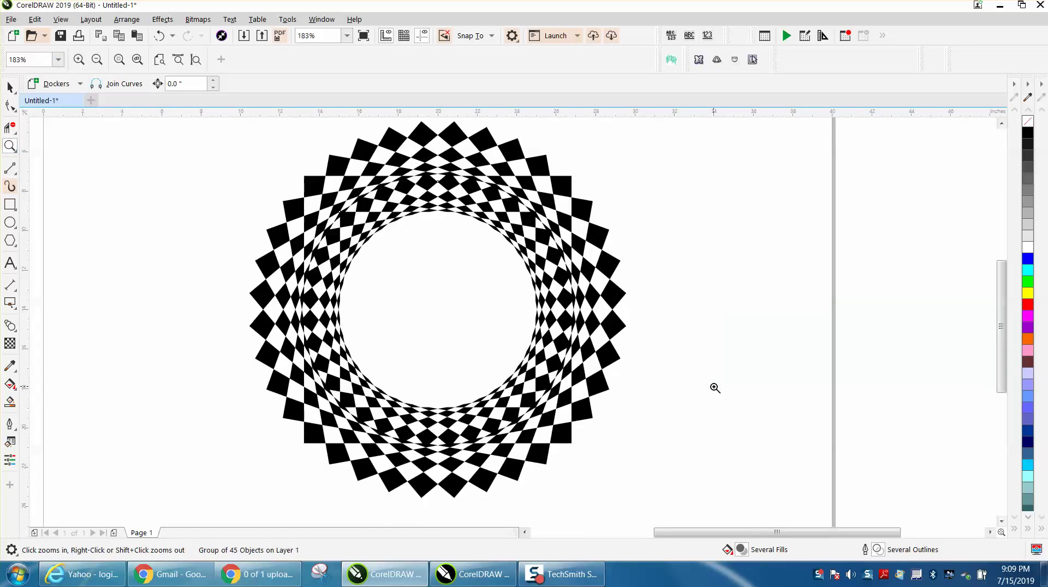